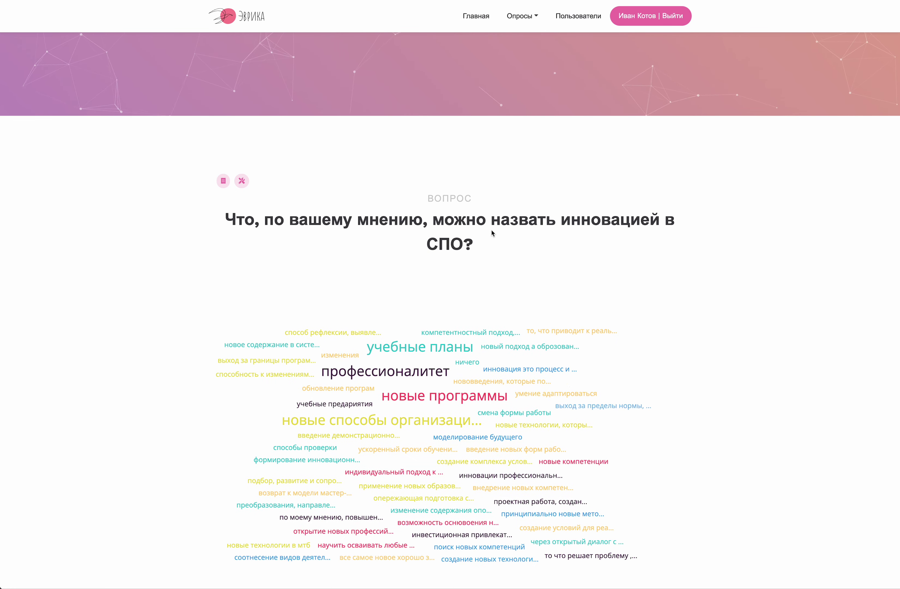
Set the question's answer display to Карточки and look through the answer cards
left_click(246, 185)
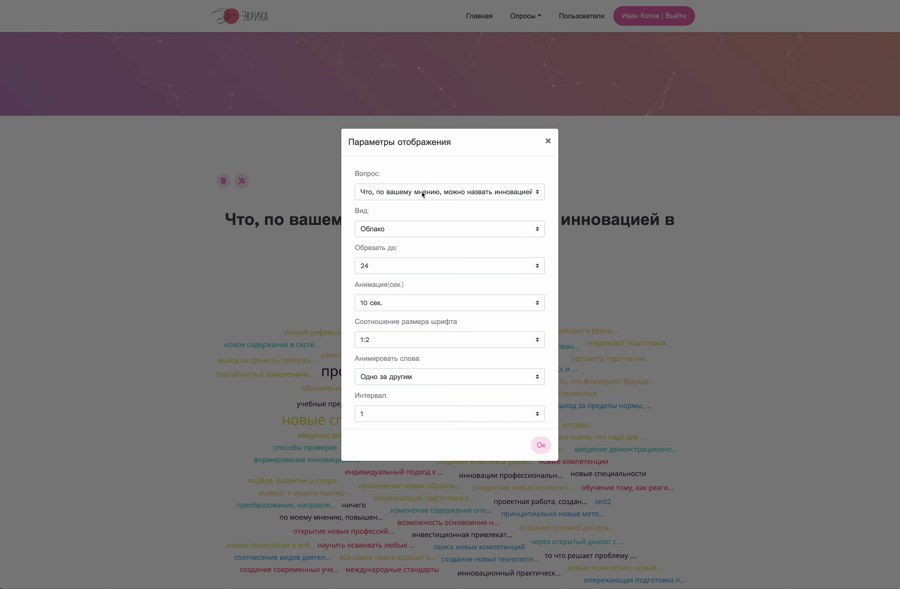
left_click(429, 232)
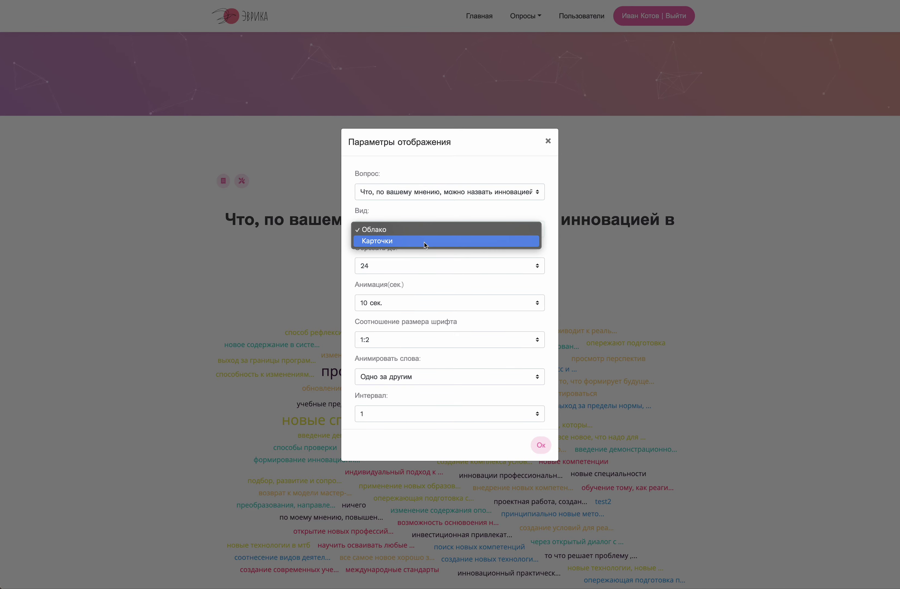
left_click(425, 241)
left_click(540, 352)
scroll(534, 349, "down", 10)
scroll(519, 328, "down", 15)
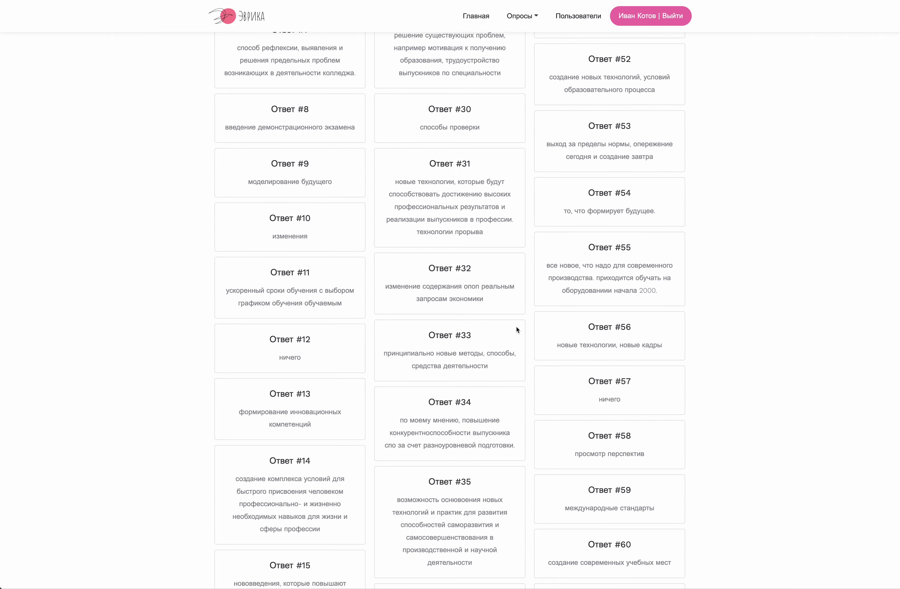
key("Home")
scroll(407, 301, "down", 10)
scroll(321, 237, "up", 5)
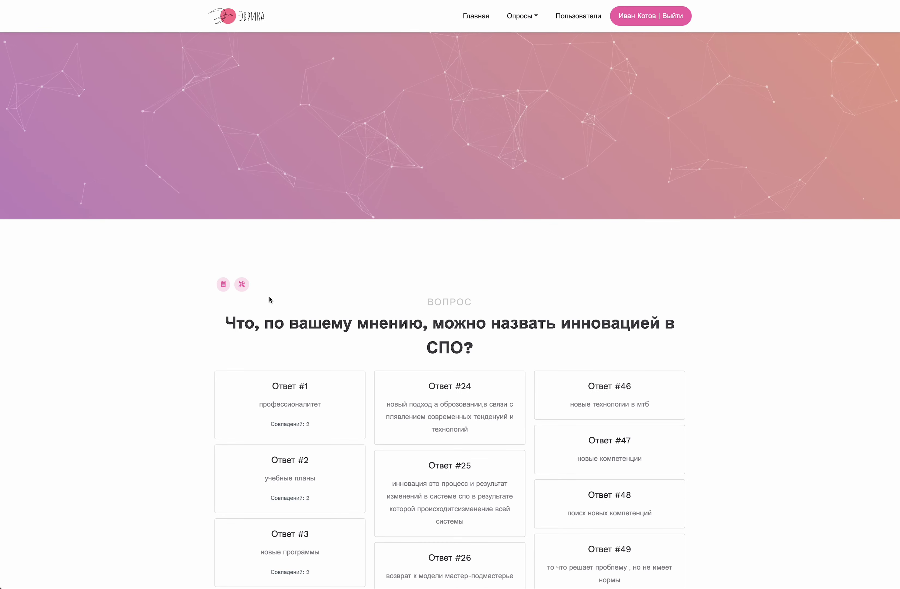
Set the answer display to Облако with the words truncated to 10 characters, and apply the display settings
left_click(242, 284)
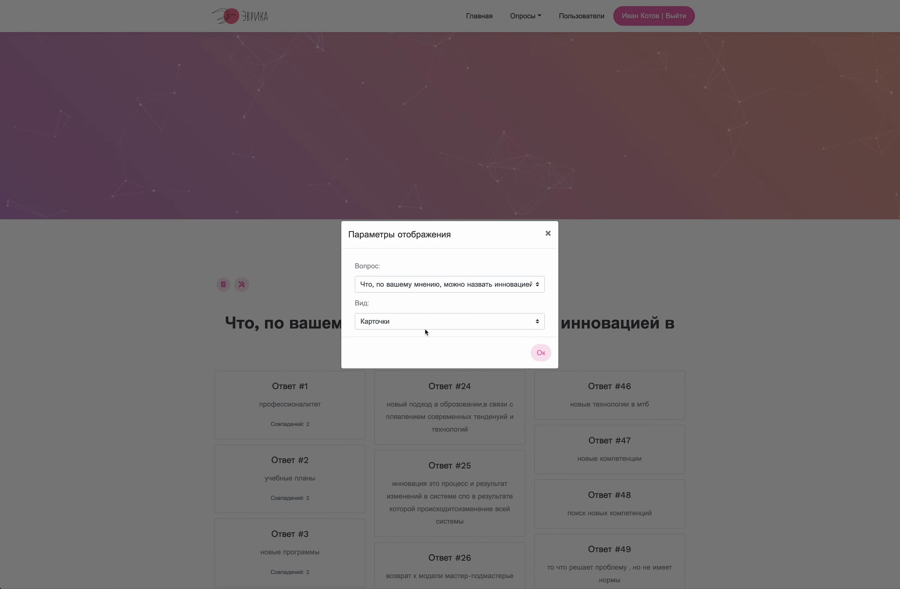
left_click(424, 324)
left_click(422, 313)
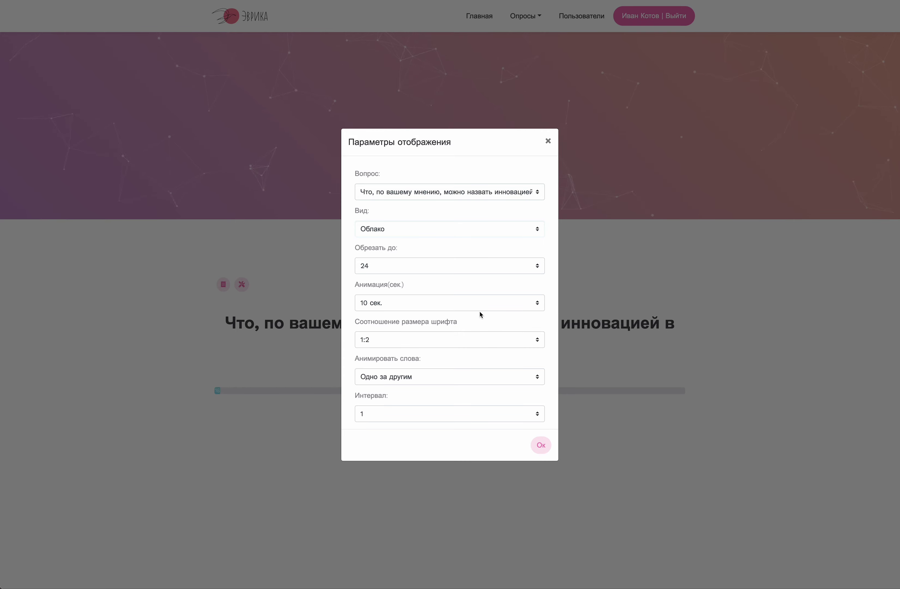
left_click(427, 269)
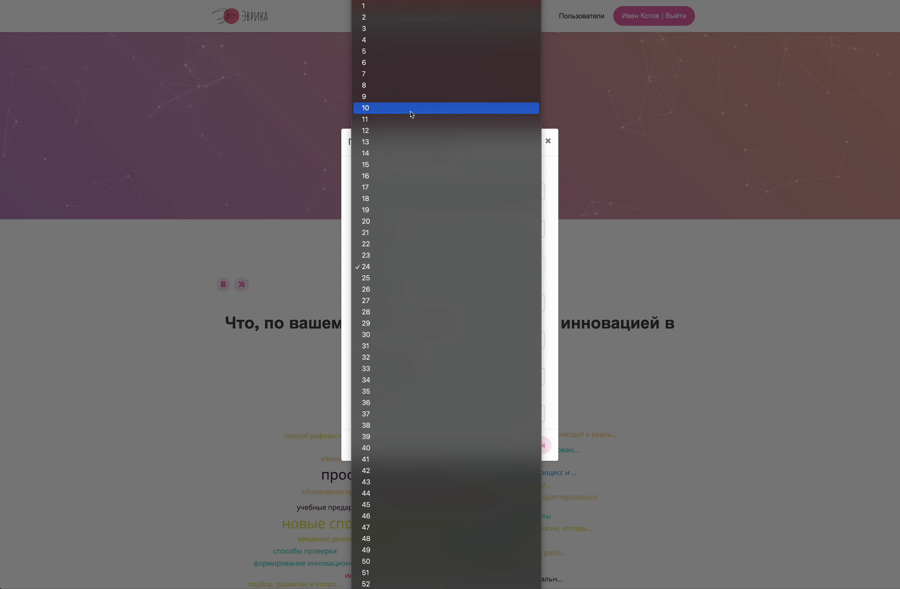
left_click(410, 110)
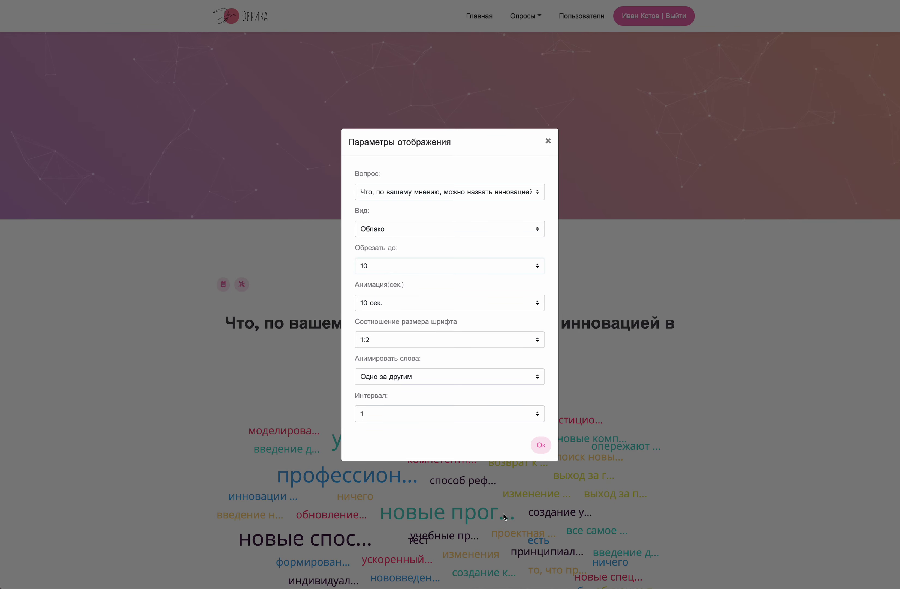
left_click(539, 446)
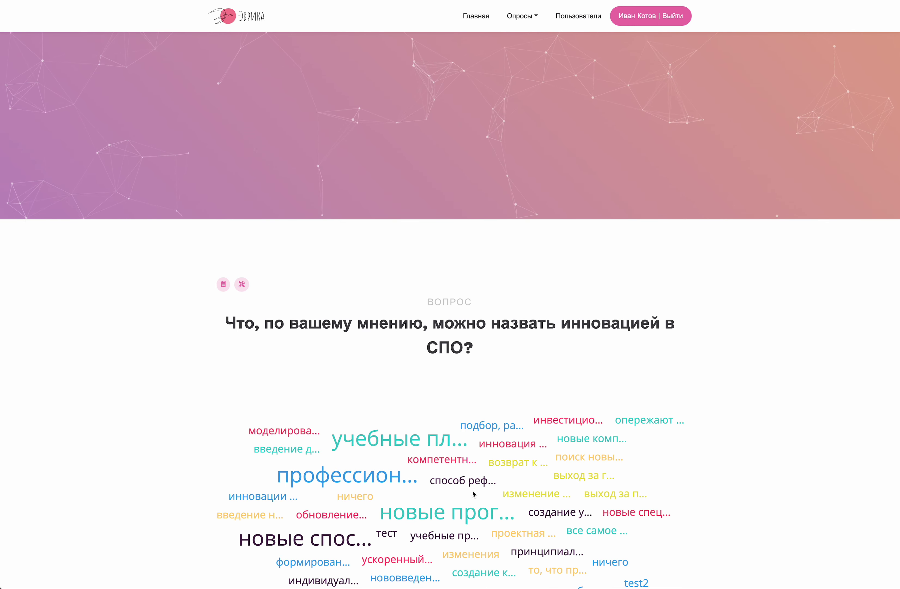
View the statistics of the "новые программы" answer in the word cloud and close them
scroll(468, 524, "down", 3)
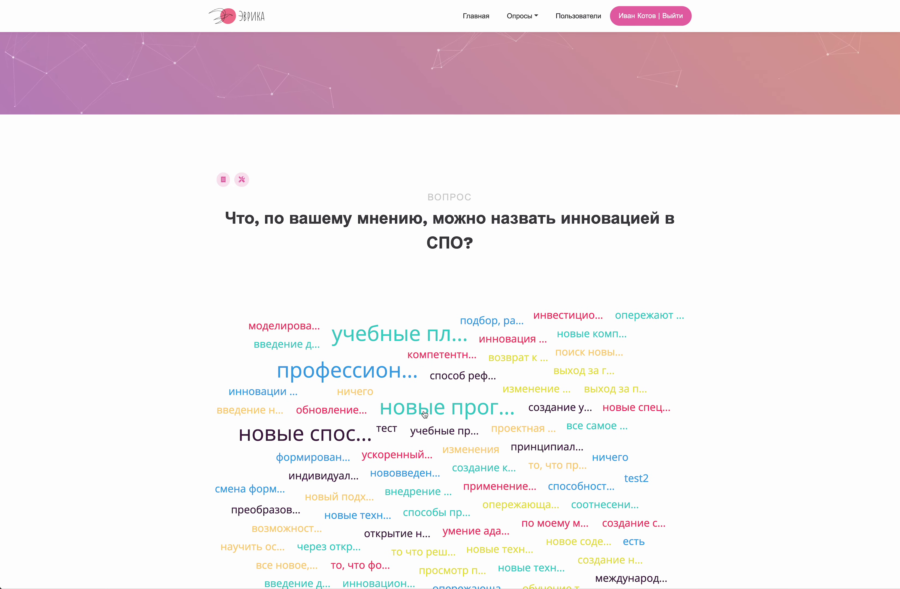
mouse_move(425, 414)
left_click(428, 412)
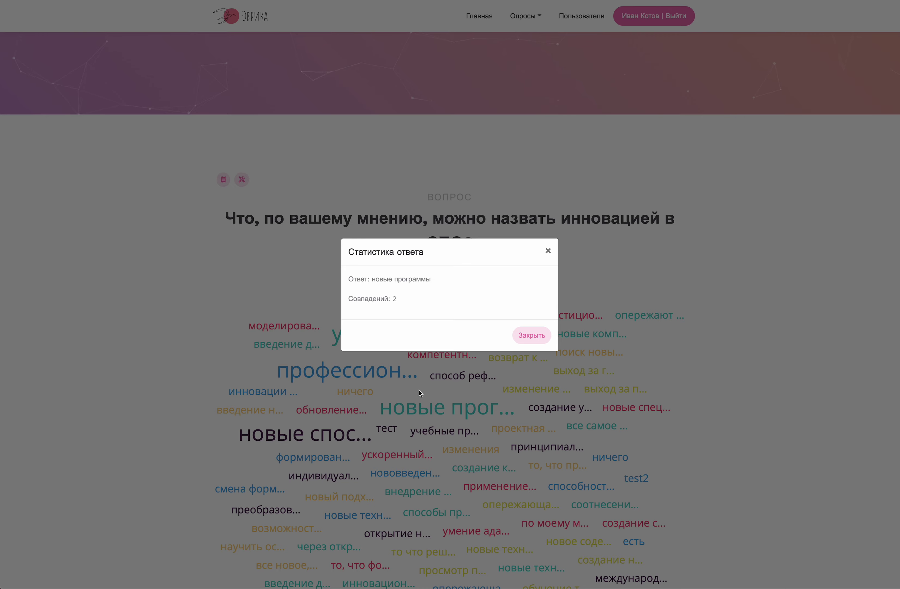
left_click_drag(434, 282, 347, 280)
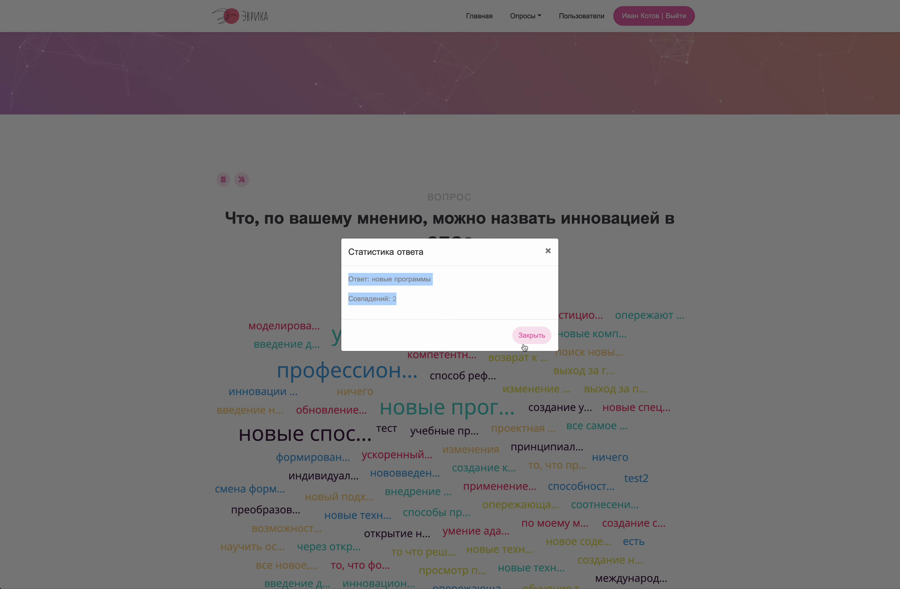
left_click(527, 336)
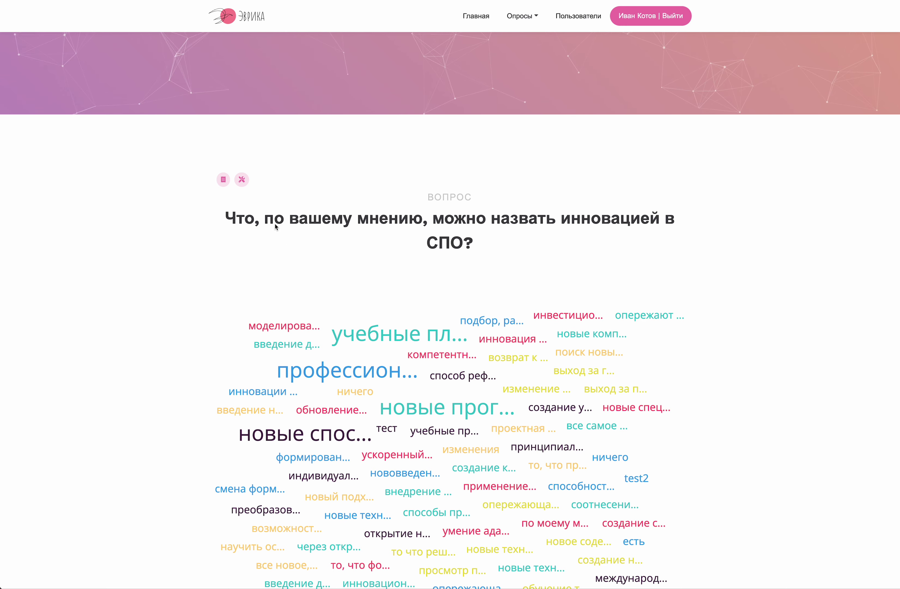
Set the word cloud's font size ratio to 1:5 and apply it
left_click(242, 179)
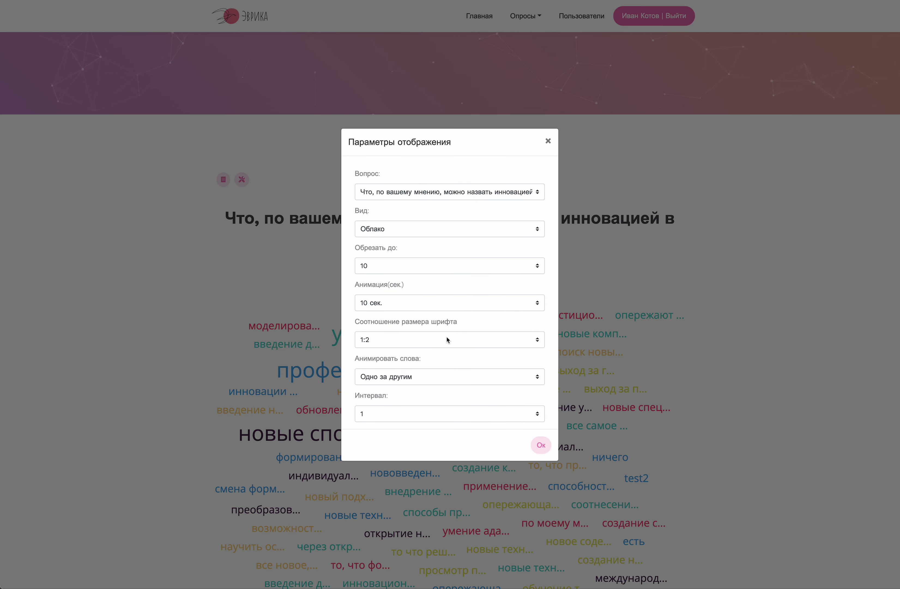
left_click(448, 340)
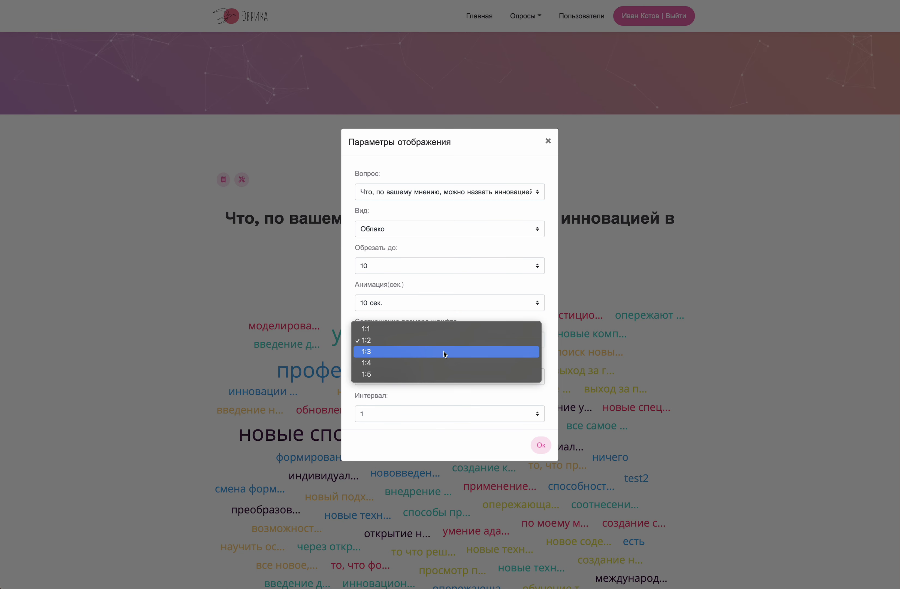
left_click(441, 369)
left_click(540, 445)
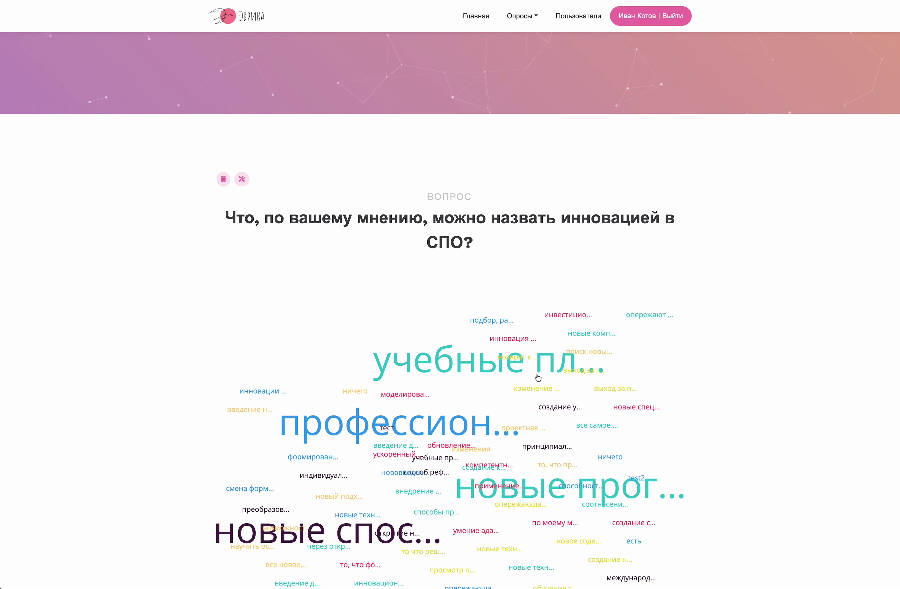
scroll(538, 379, "down", 3)
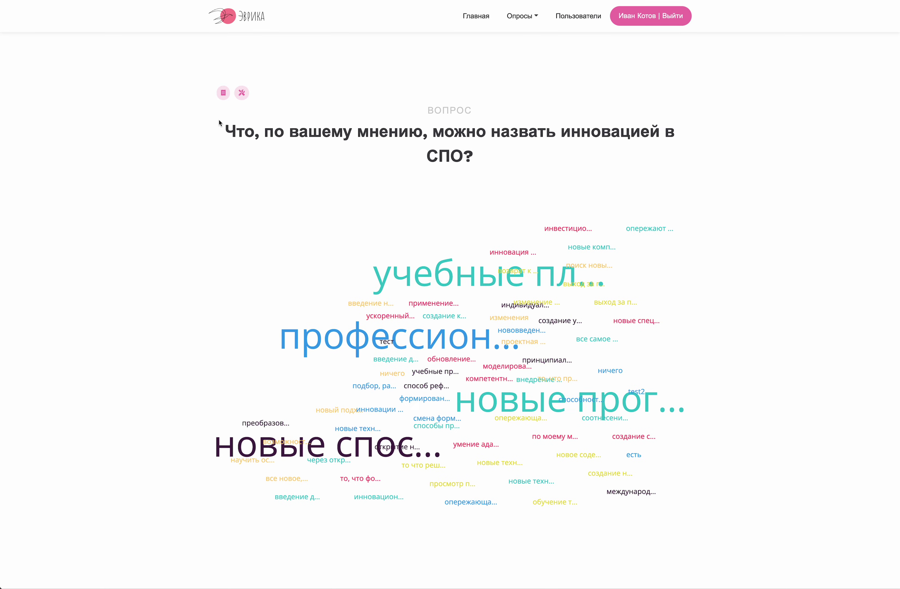
In the display settings, set the word animation to 1:3 and the interval to Авто
left_click(242, 92)
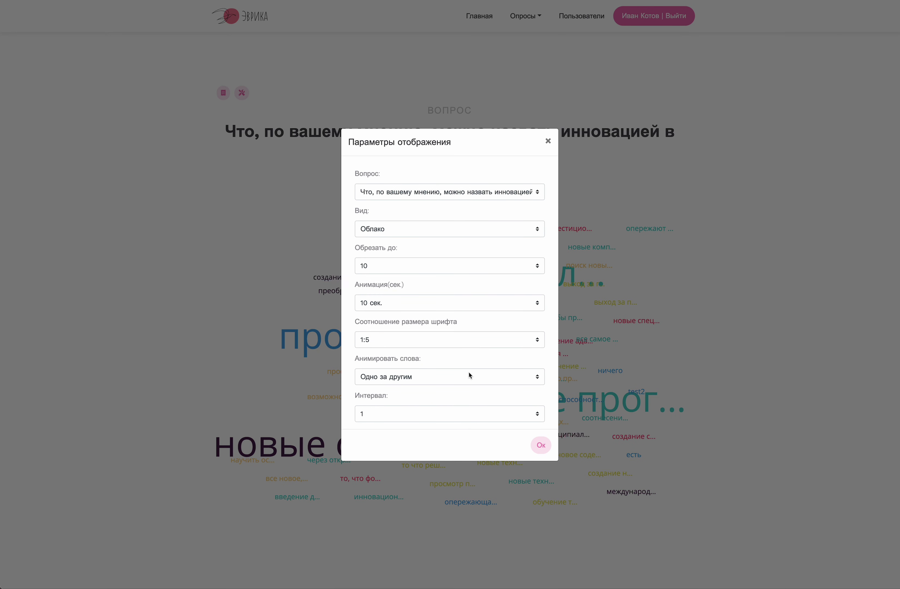
left_click(470, 376)
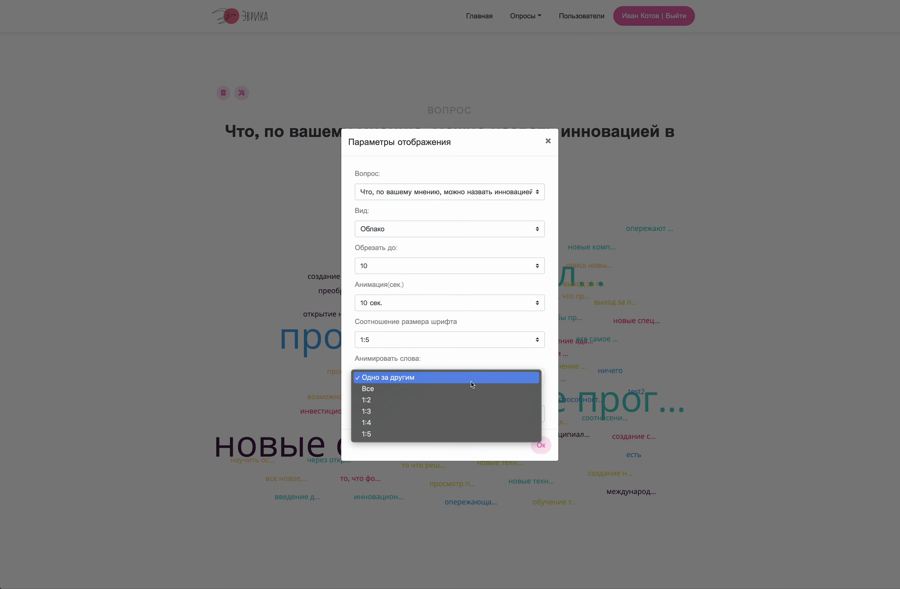
left_click(441, 412)
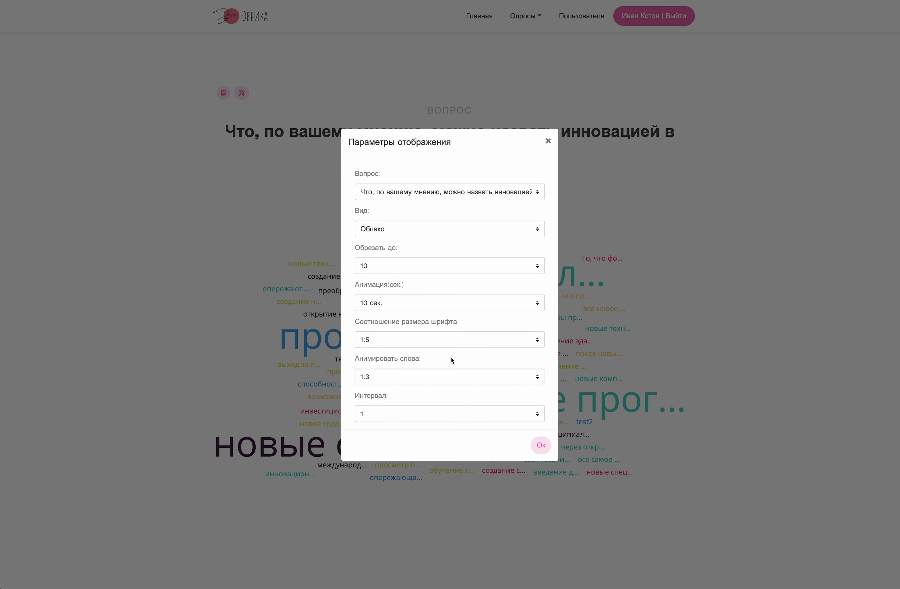
left_click(448, 417)
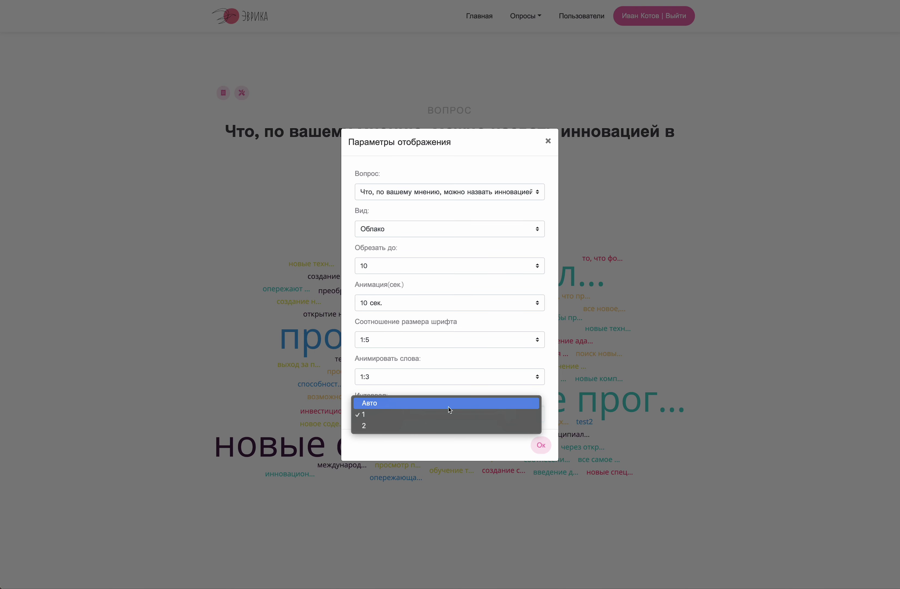
left_click(450, 403)
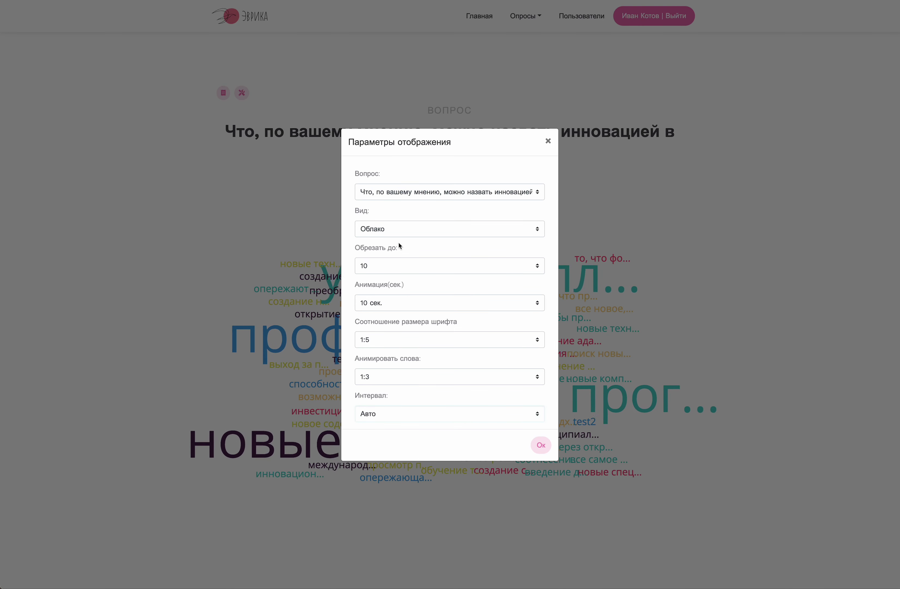
Set the animation time to 0,5 сек., choose a much higher truncation limit for the words, and apply the settings
left_click(401, 303)
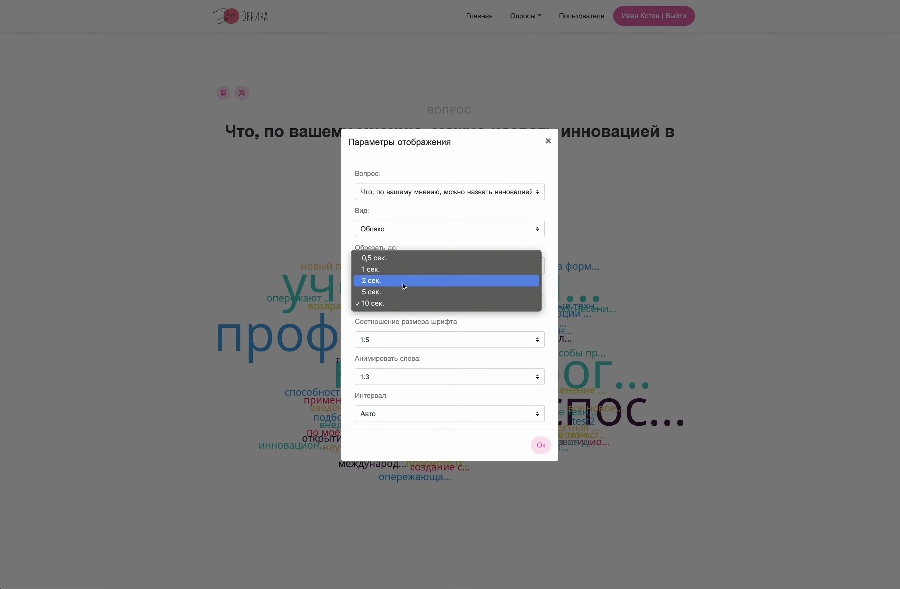
left_click(403, 259)
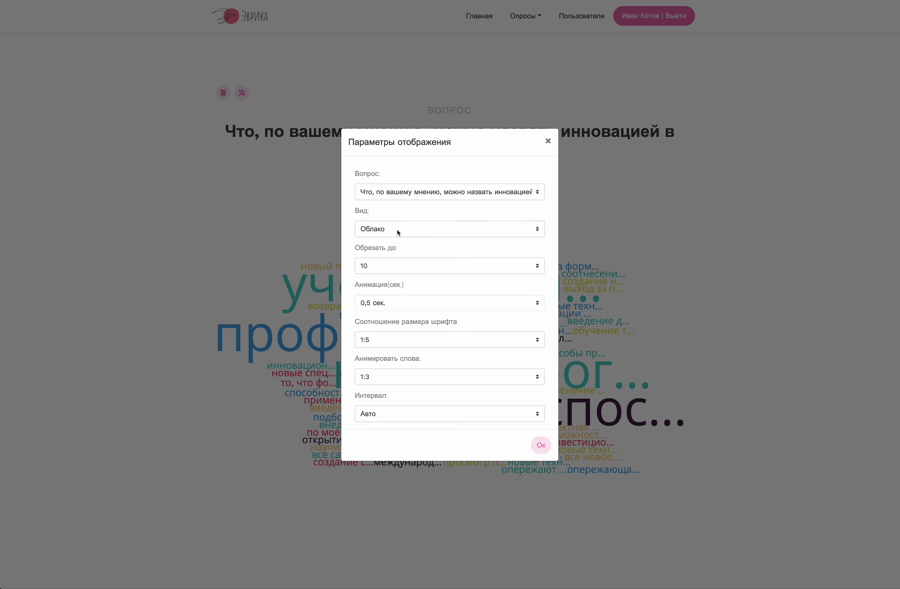
left_click(398, 265)
scroll(406, 257, "down", 20)
scroll(416, 382, "down", 3)
left_click(391, 307)
left_click(541, 445)
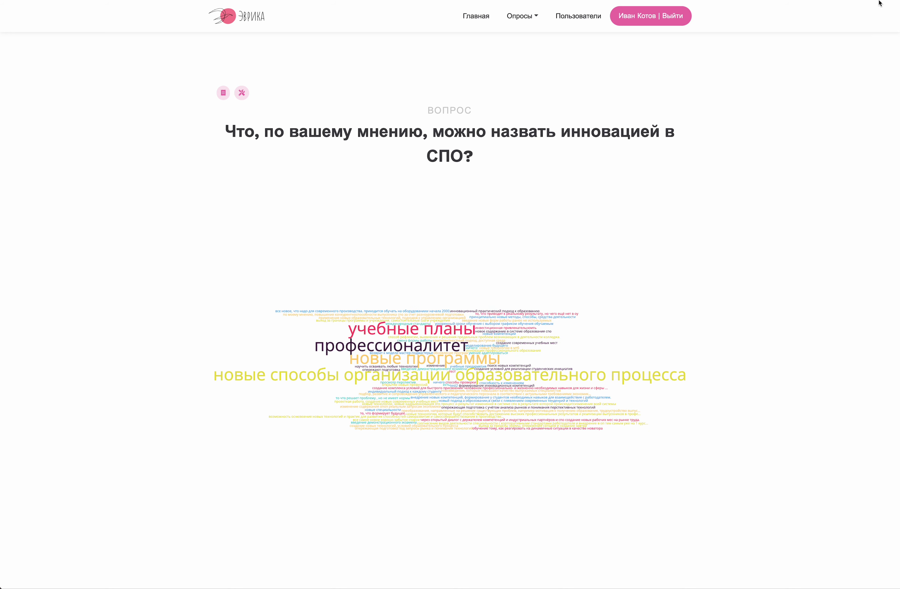
Enlarge the browser page to 250 % to inspect the word cloud
left_click(869, 73)
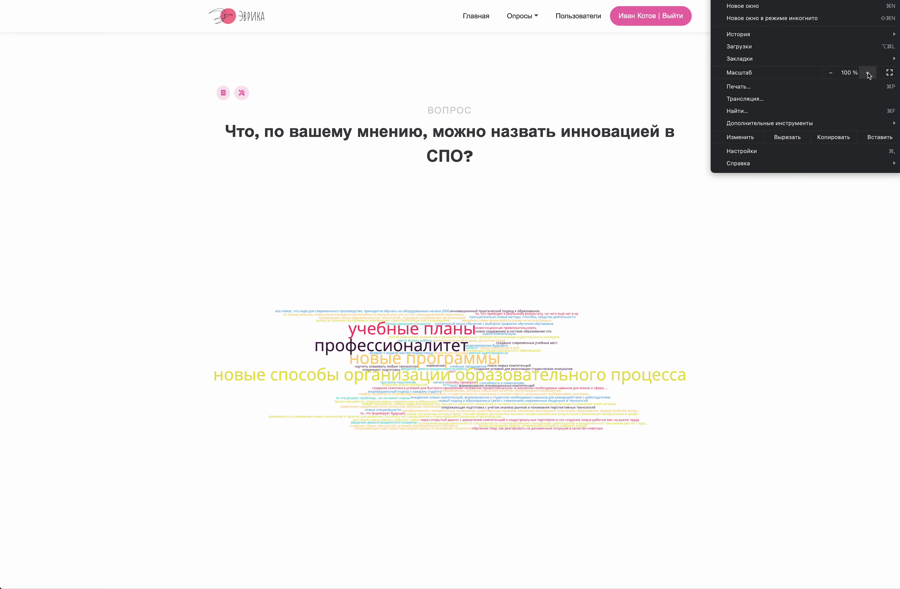
left_click(868, 72)
left_click(869, 73)
left_click(868, 73)
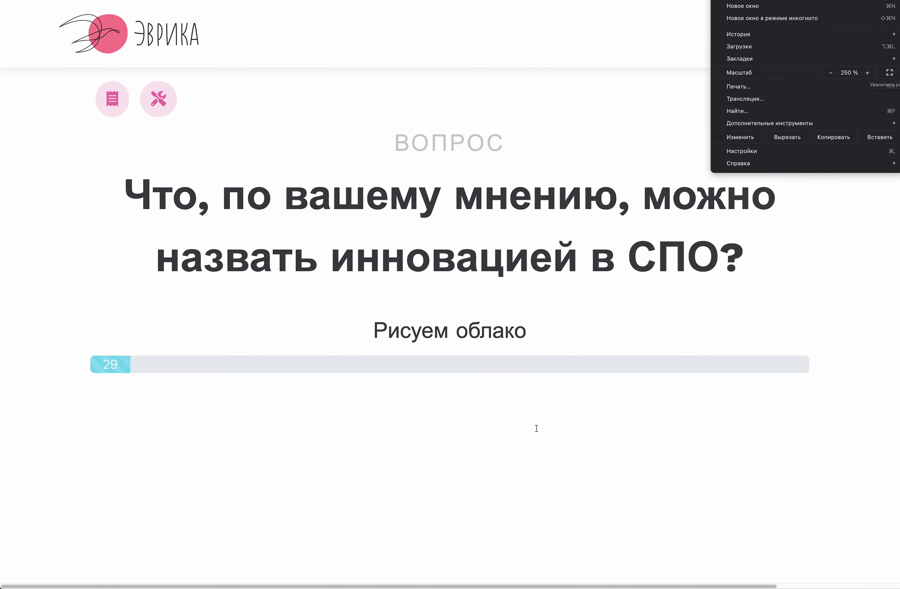
left_click(536, 246)
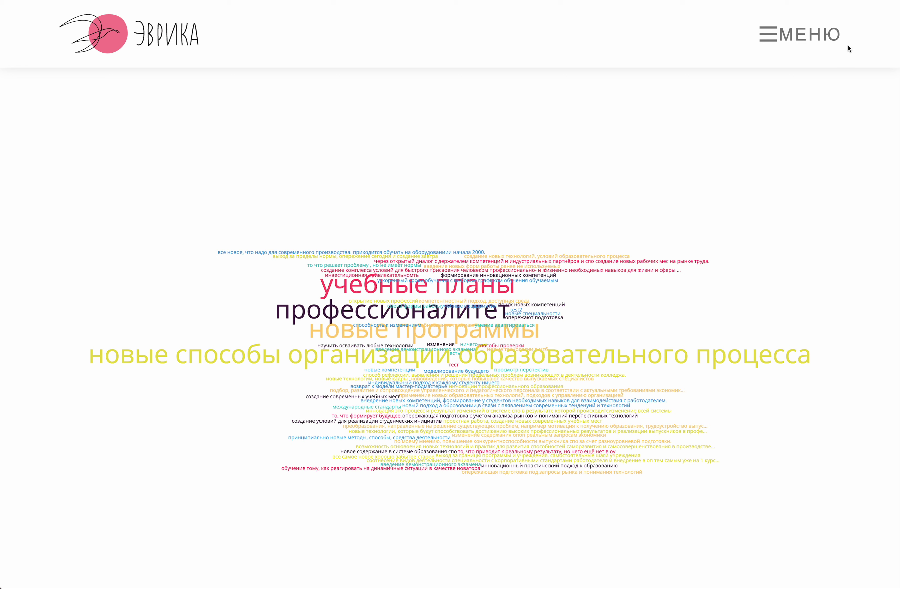
Return the browser page zoom to 100 %
key("alt+f")
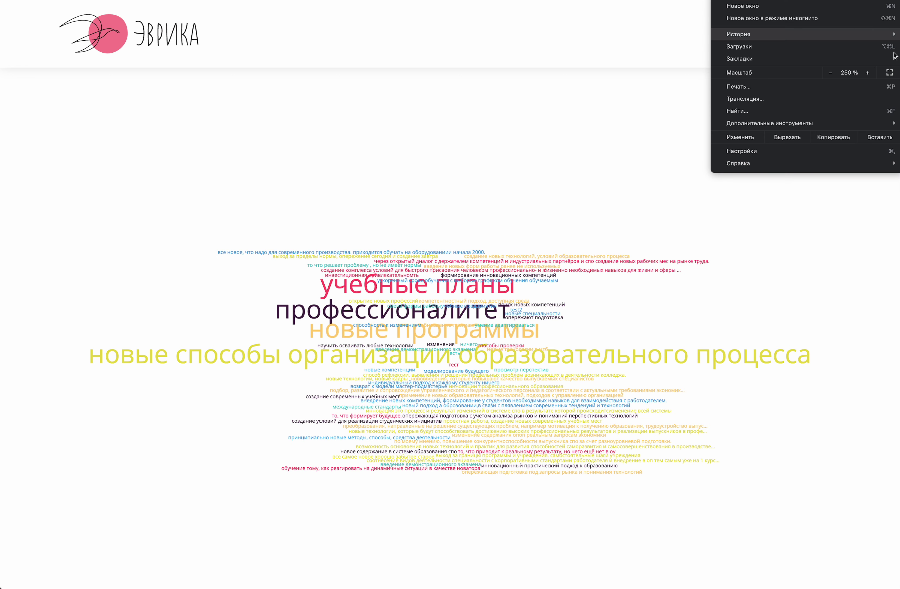
left_click(831, 73)
left_click(830, 73)
left_click(831, 73)
left_click(831, 72)
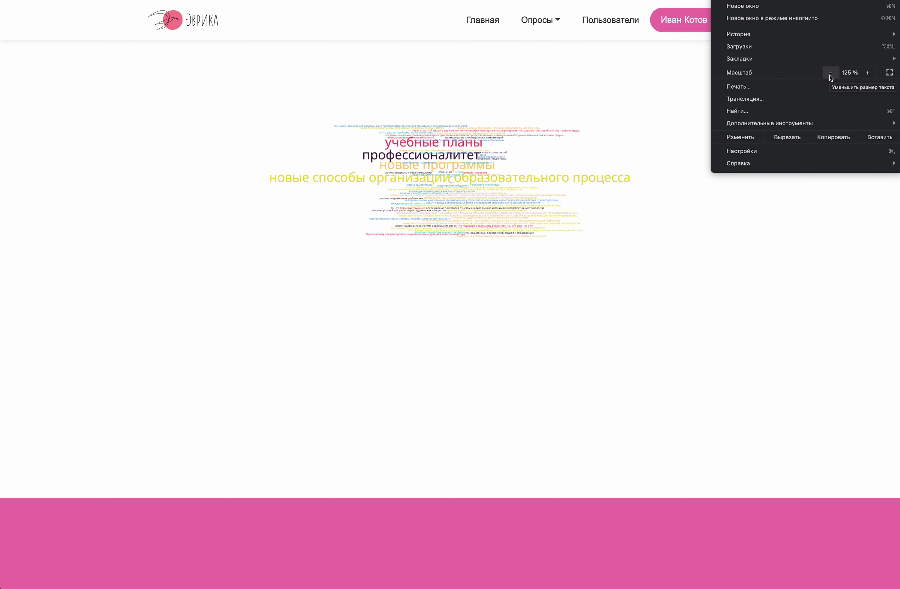
left_click(831, 73)
left_click(831, 73)
left_click(646, 236)
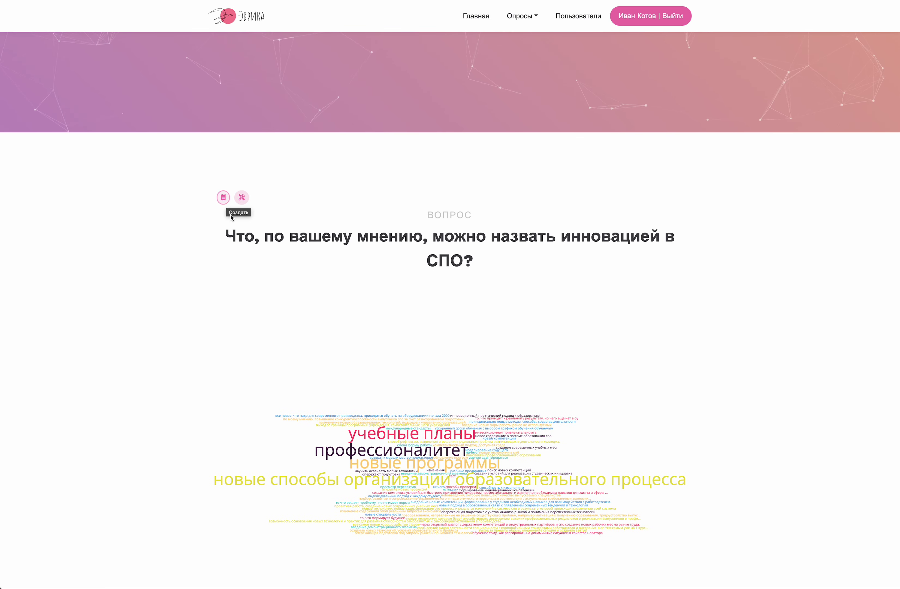
View the overall answer statistics for the question and close them
left_click(241, 197)
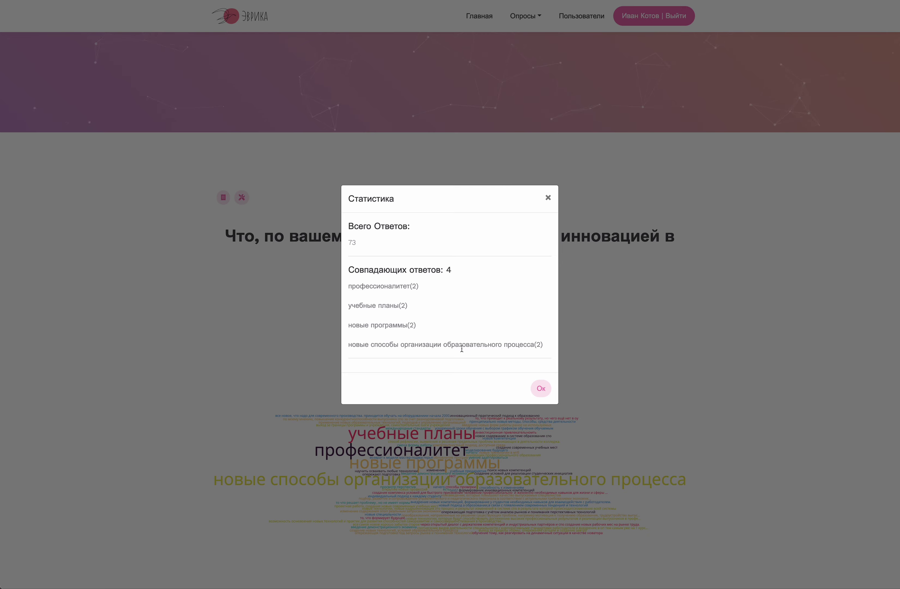
left_click(538, 388)
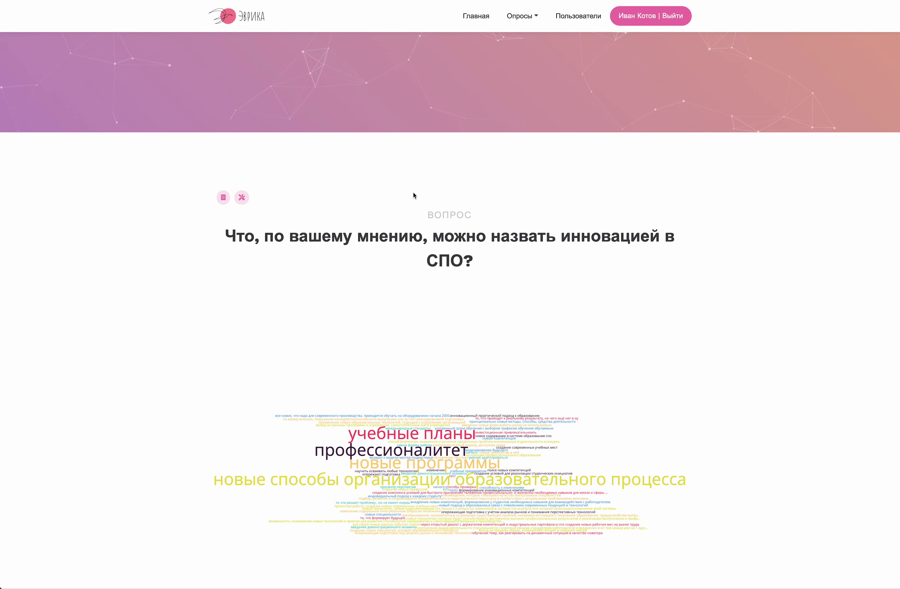
Open the list of cloud surveys (Облачный) and bring the survey cards into view
left_click(532, 16)
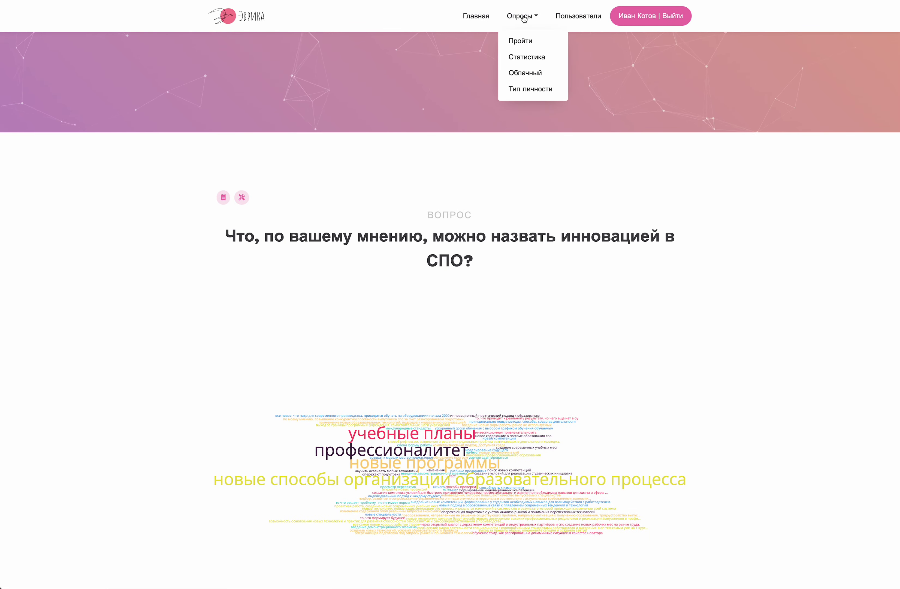
left_click(537, 73)
scroll(486, 88, "down", 10)
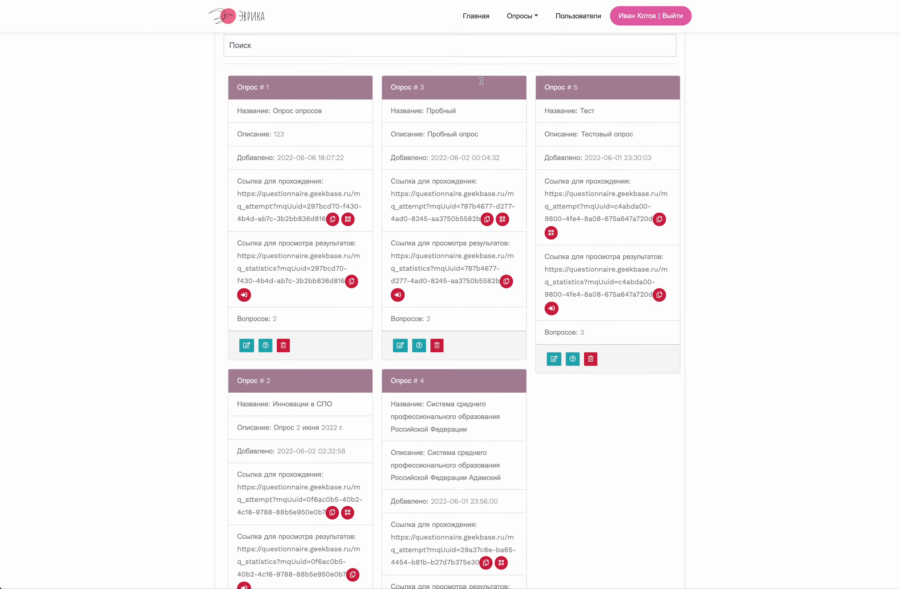
Open the results page of the survey "Опрос опросов" and bring its word cloud into view
scroll(485, 89, "up", 1)
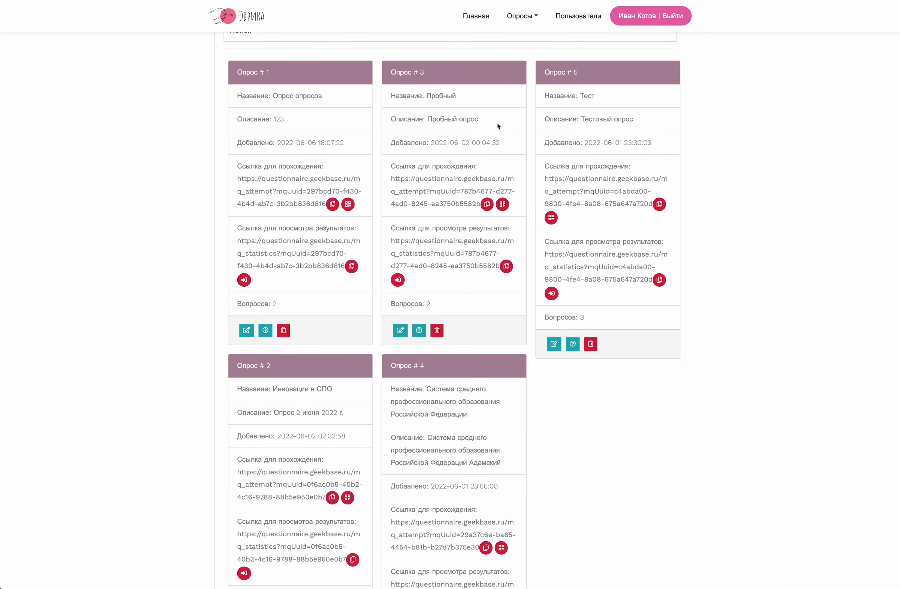
scroll(498, 127, "up", 1)
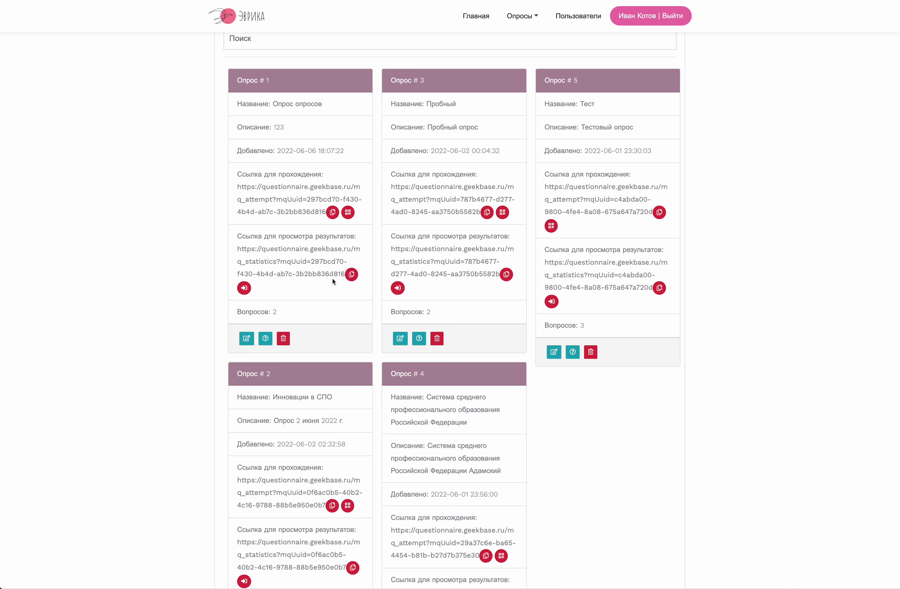
left_click(244, 288)
scroll(352, 214, "down", 10)
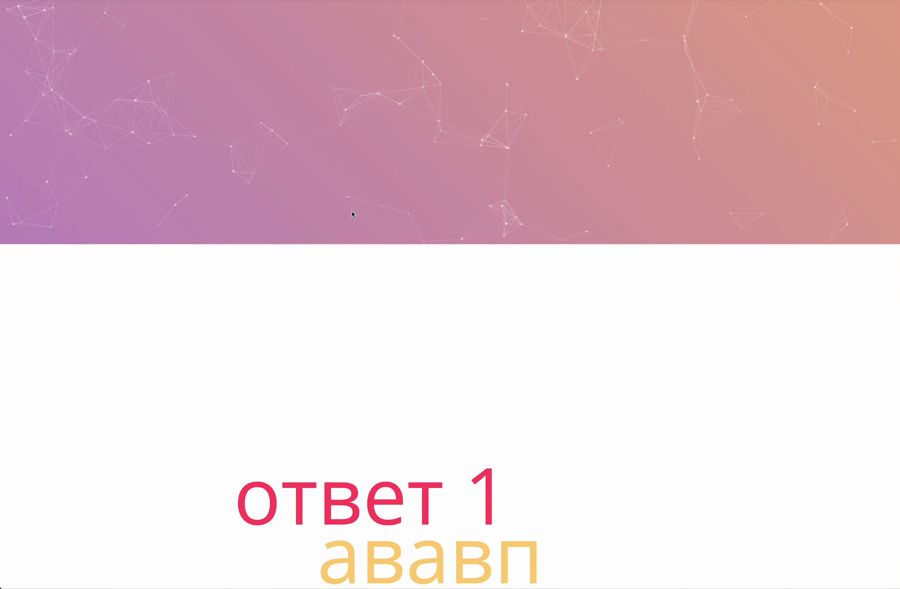
scroll(352, 214, "down", 5)
Switch the displayed question to "Вопрос фиксированный" in the display parameters and apply it
left_click(244, 91)
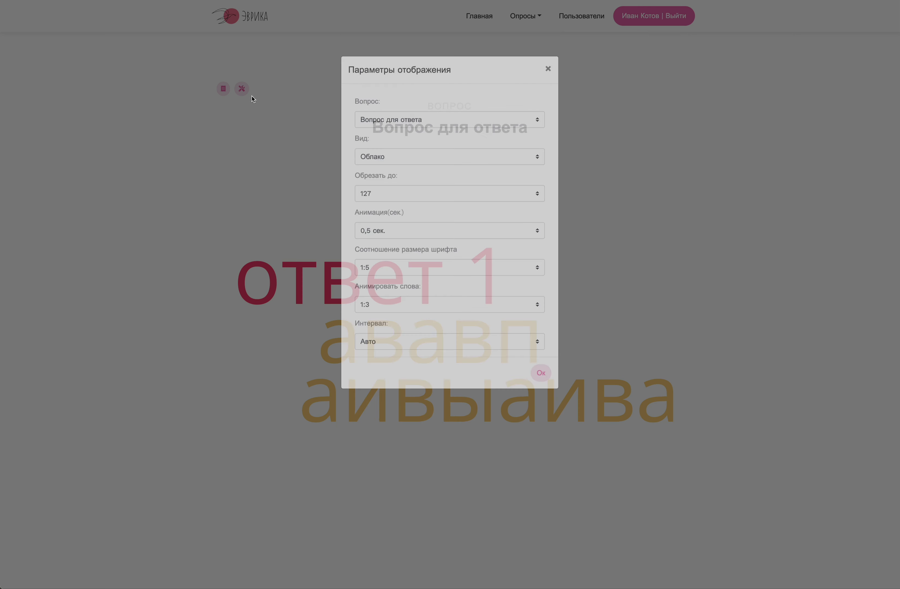
left_click(432, 197)
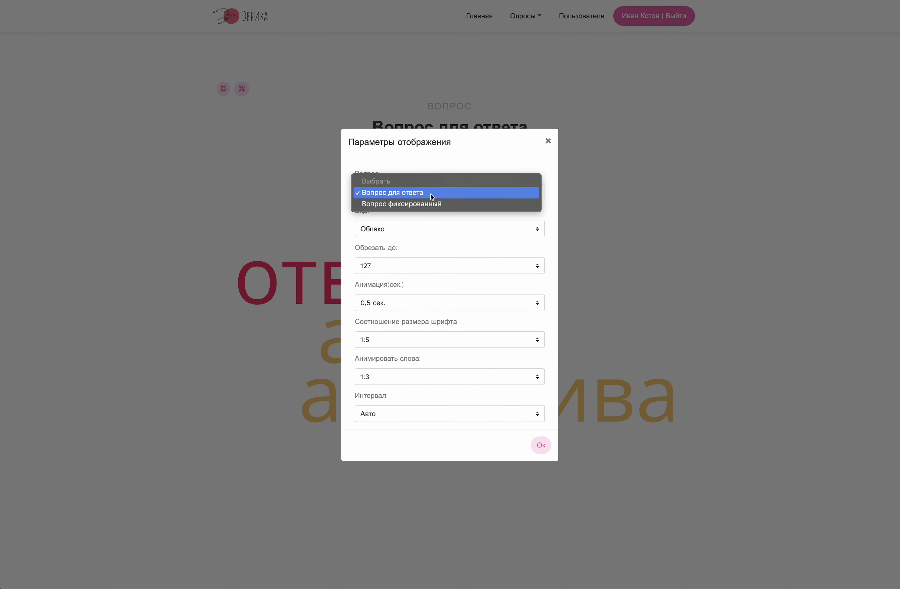
left_click(429, 205)
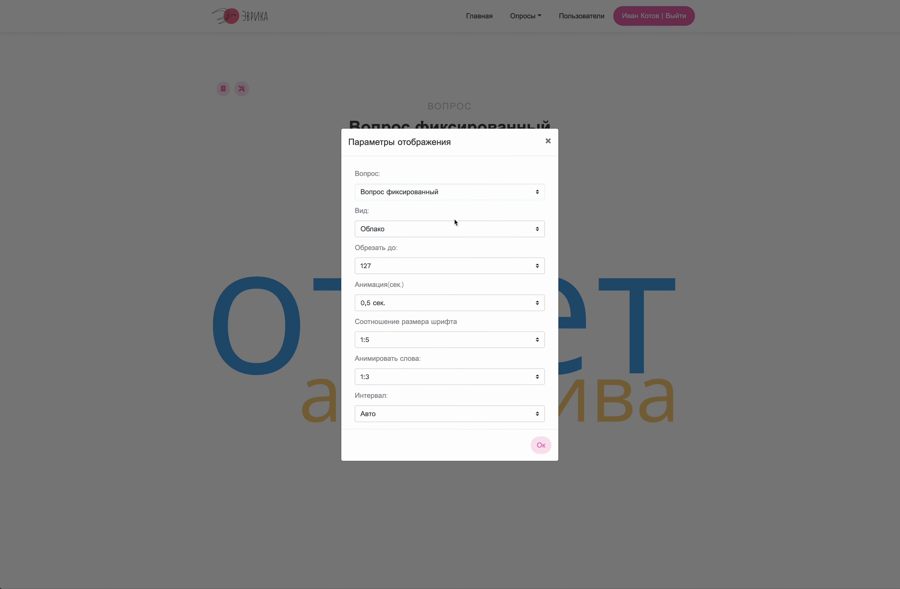
left_click(540, 445)
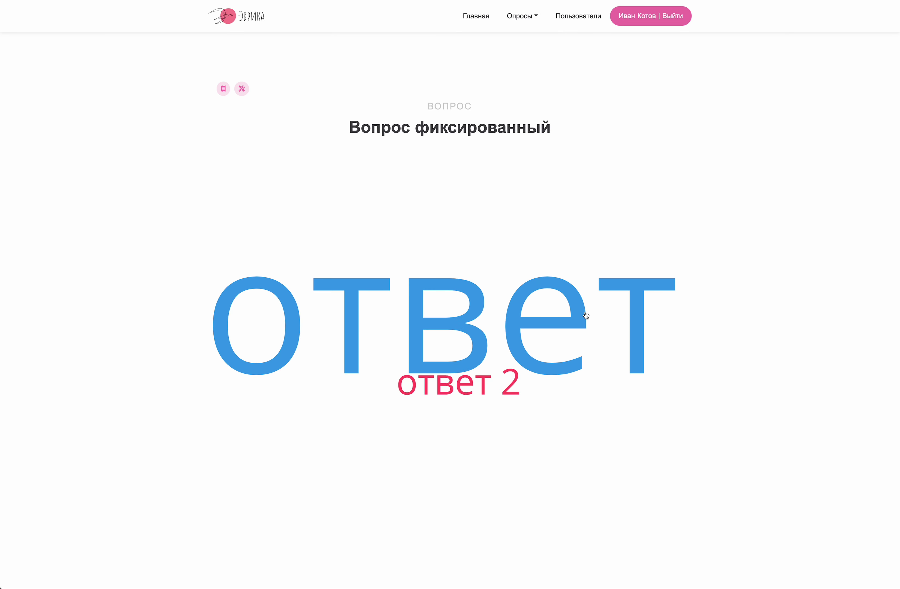
View the answer statistics for "Вопрос фиксированный", examine the matching answers, and close them
mouse_move(353, 308)
mouse_move(491, 389)
left_click(223, 88)
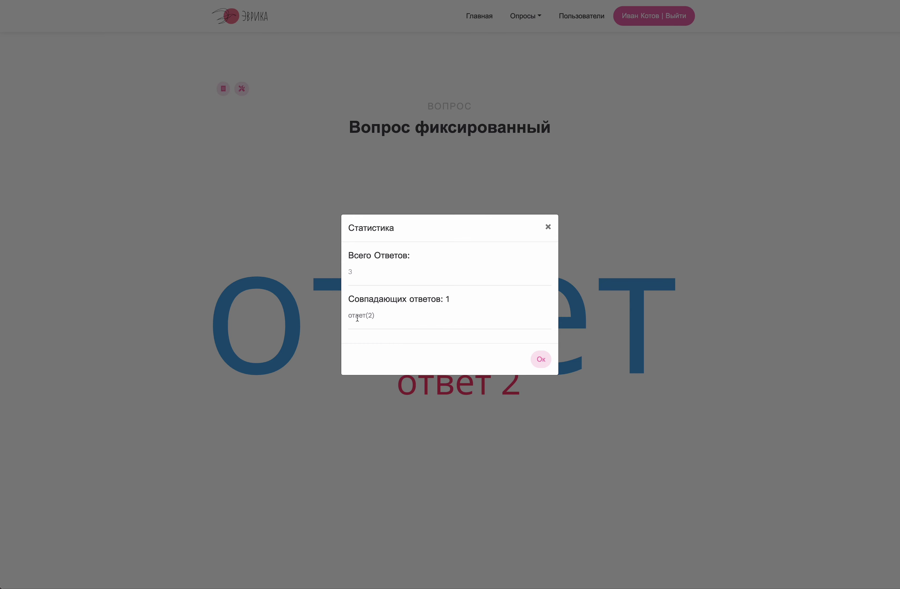
left_click_drag(351, 318, 462, 320)
left_click(541, 358)
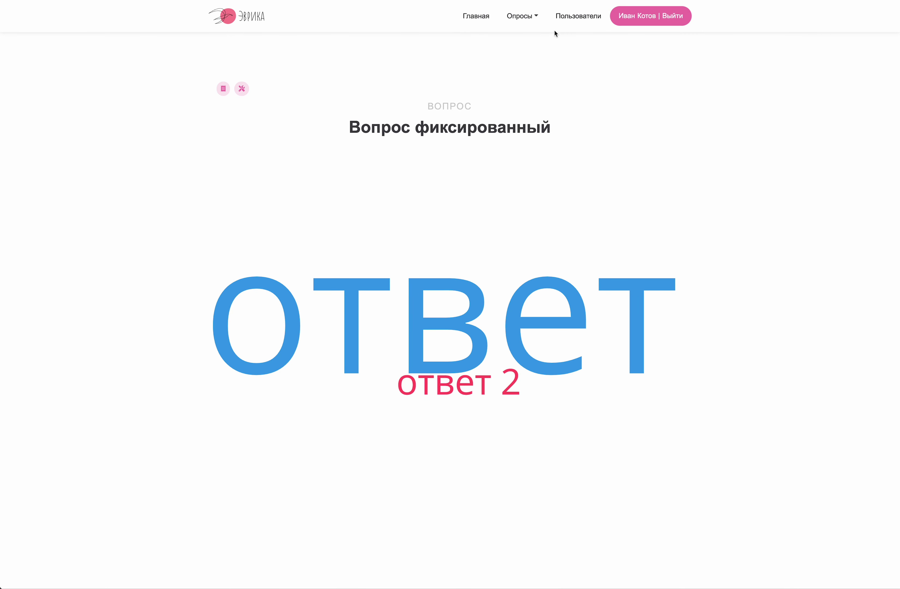